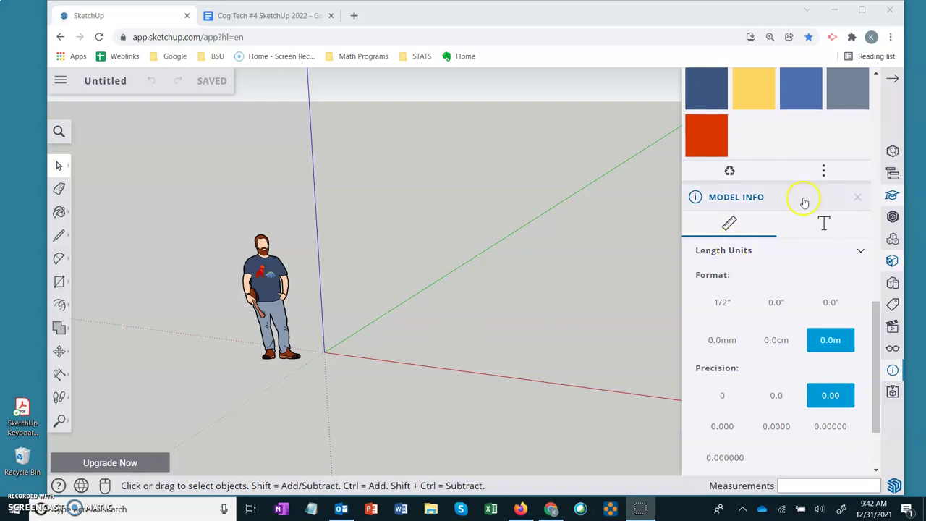
Step: In Model Info, set length precision to 0.0 and the dimension font size to 14
click(767, 405)
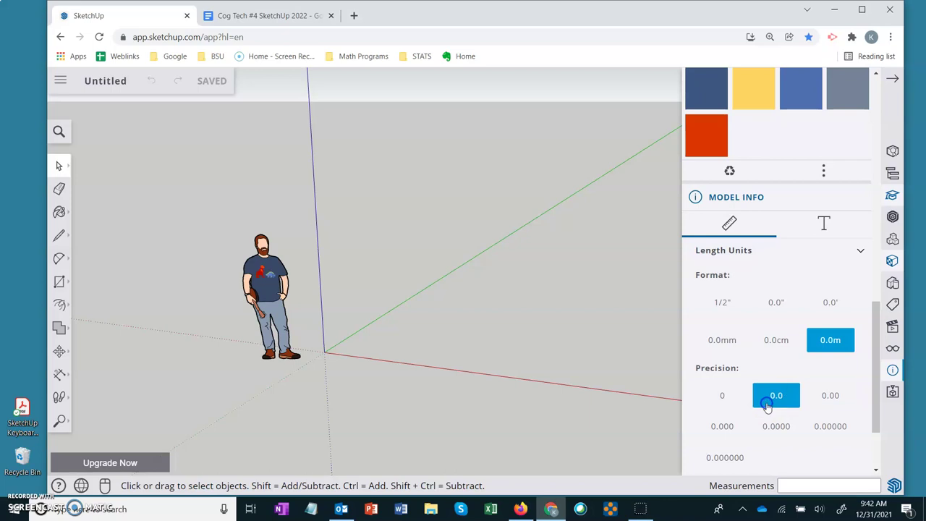
click(825, 223)
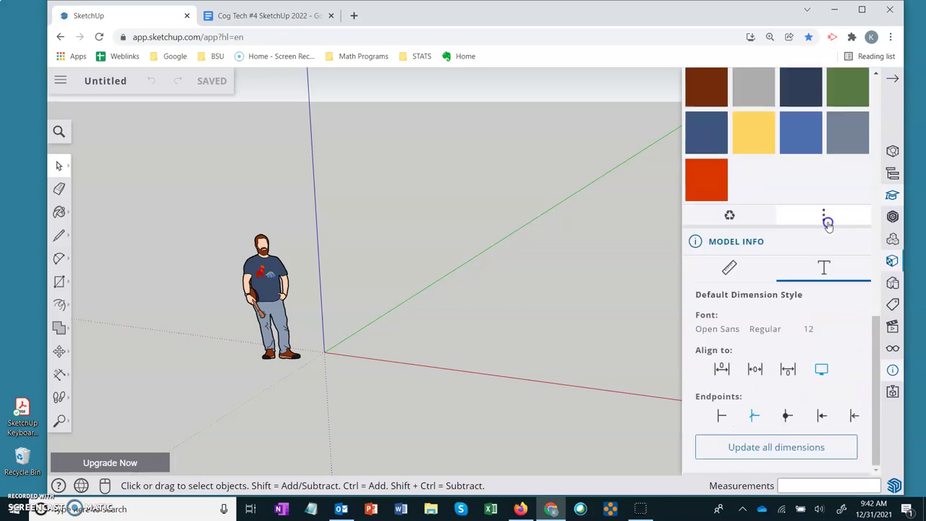
click(812, 327)
click(814, 389)
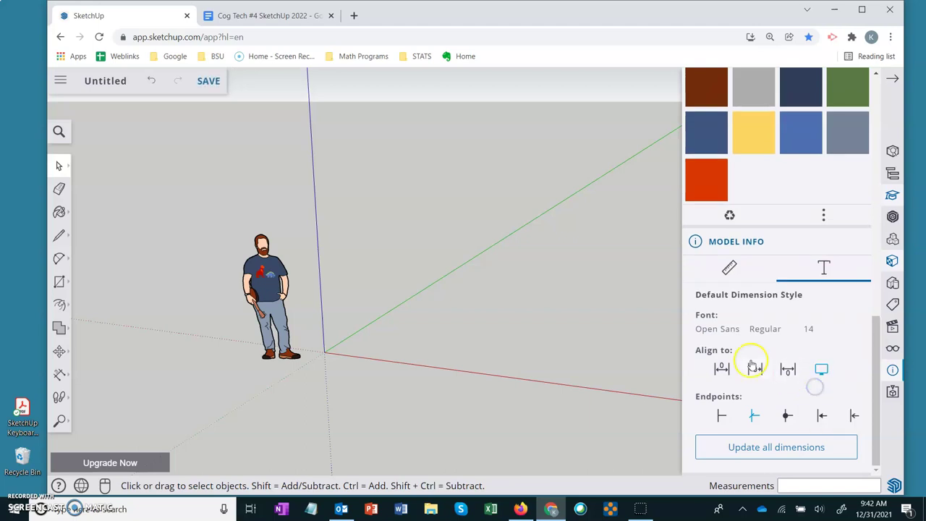
Step: Erase the default human figure with the Eraser, then return to the Select tool
click(59, 189)
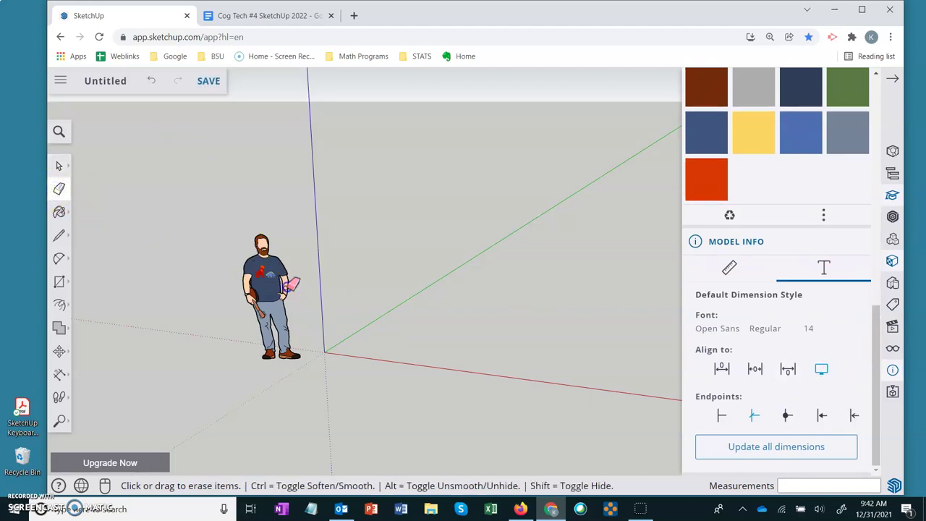
click(292, 283)
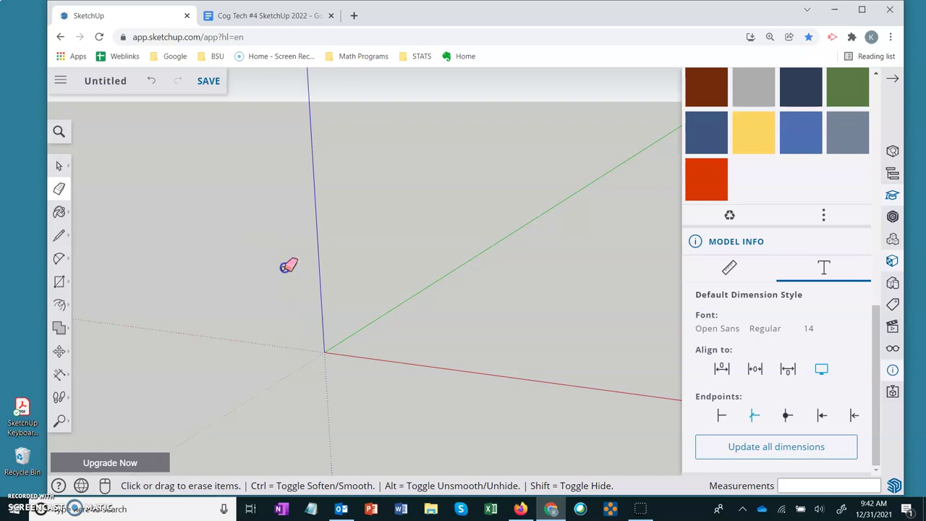
click(59, 168)
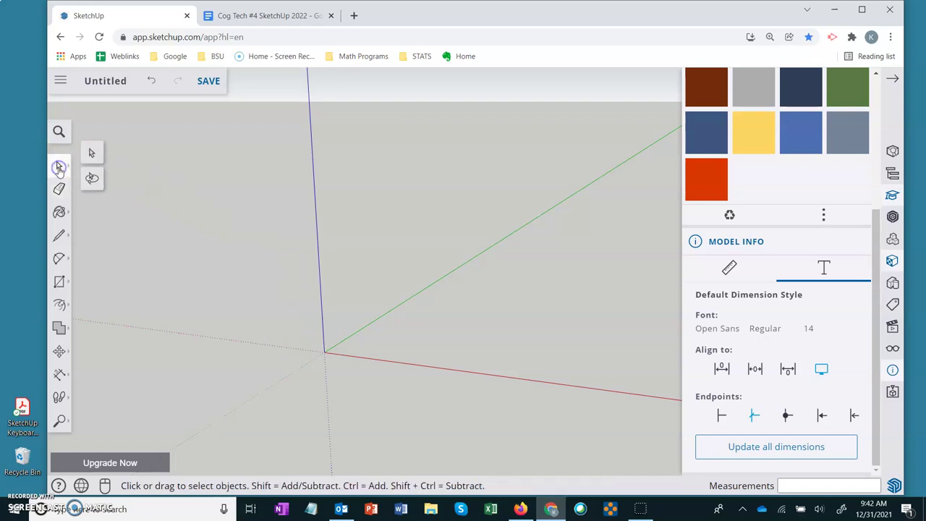
click(86, 156)
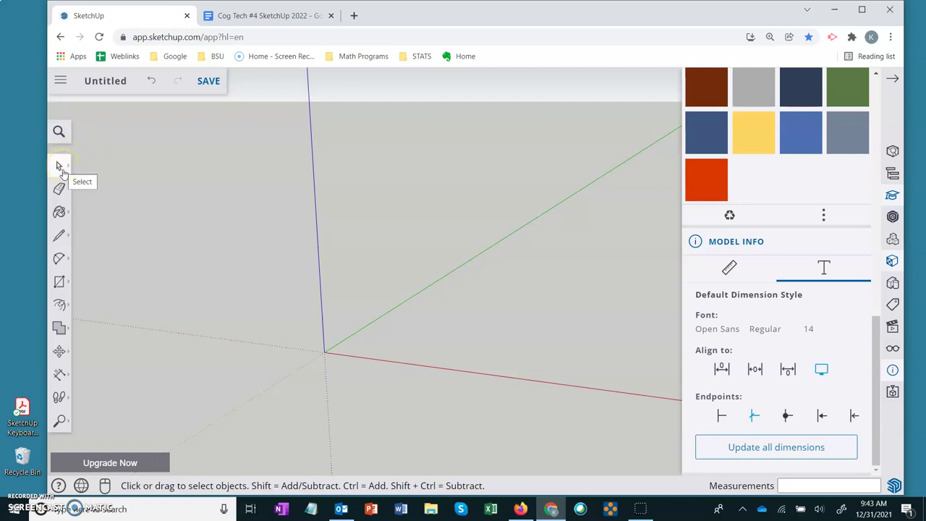
Step: Draw a rectangle from the axis origin with dimensions entered as 3m,5m
click(61, 281)
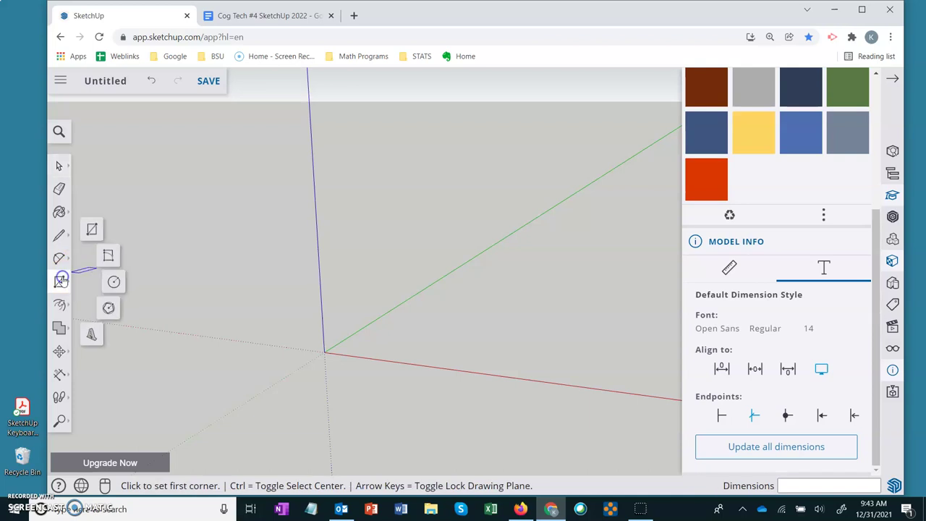
click(92, 230)
click(324, 351)
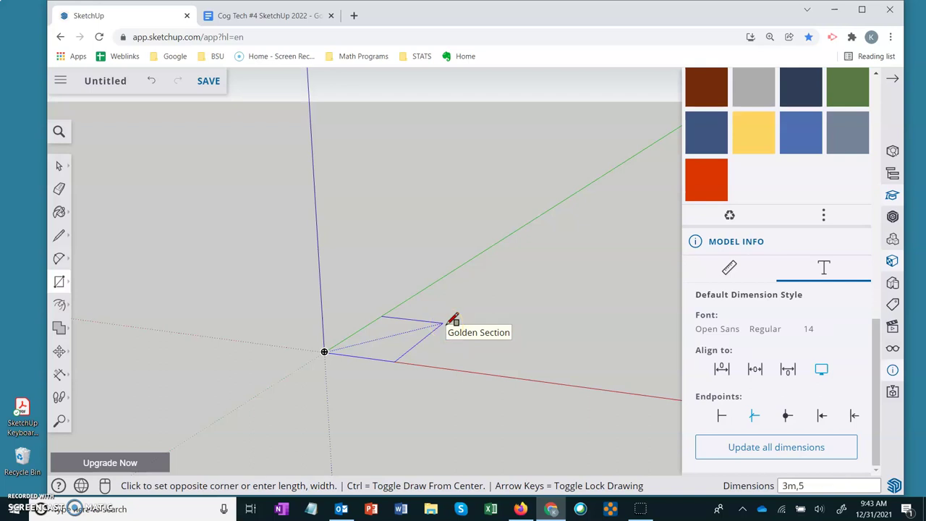
text(3m,5m)
key(Return)
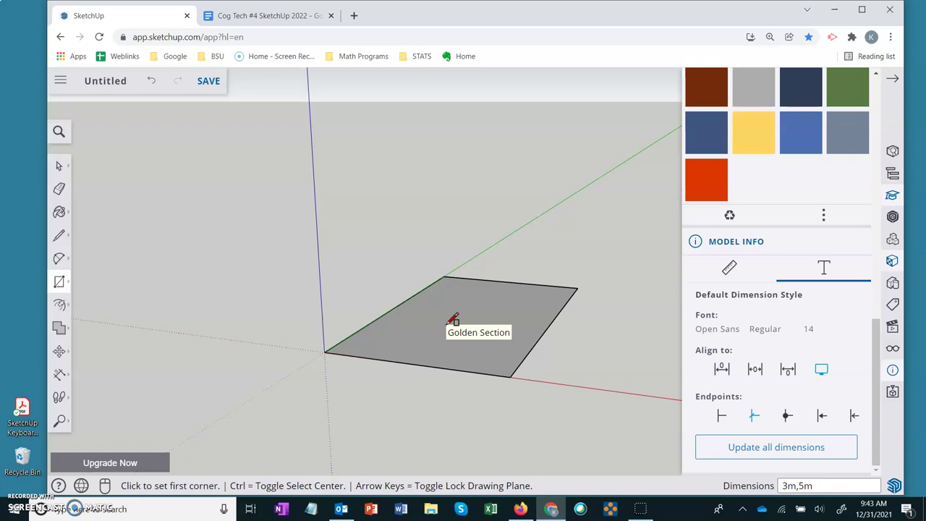
Step: Draw both corner-to-corner diagonals across the rectangle, crossing at its centre
click(59, 234)
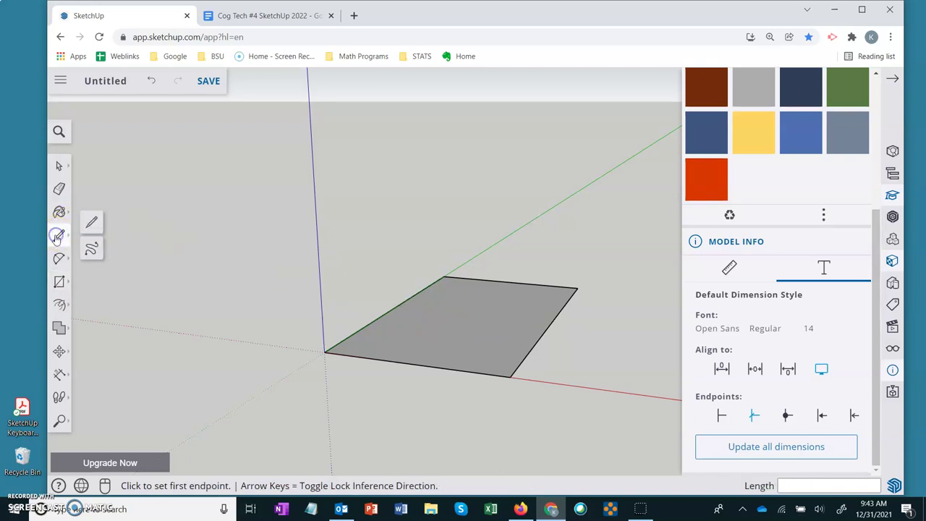
click(104, 227)
click(444, 277)
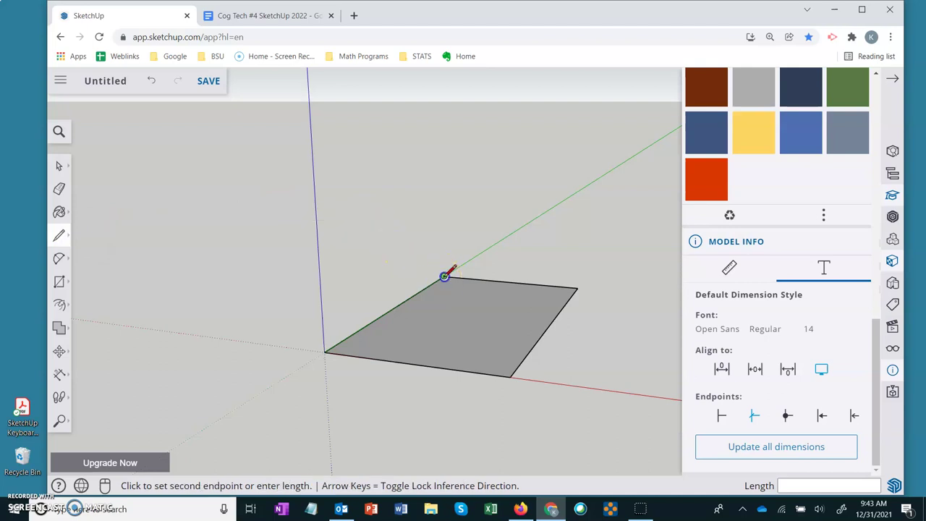
click(509, 376)
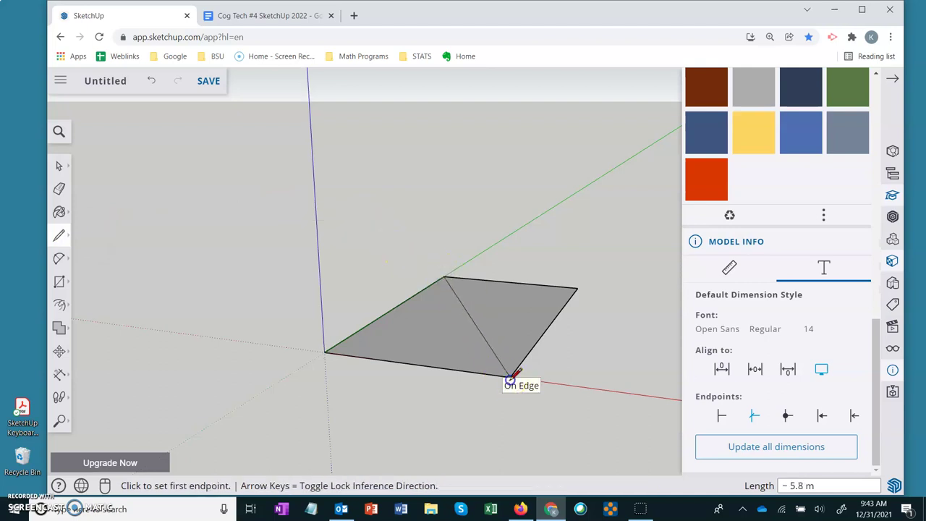
click(577, 288)
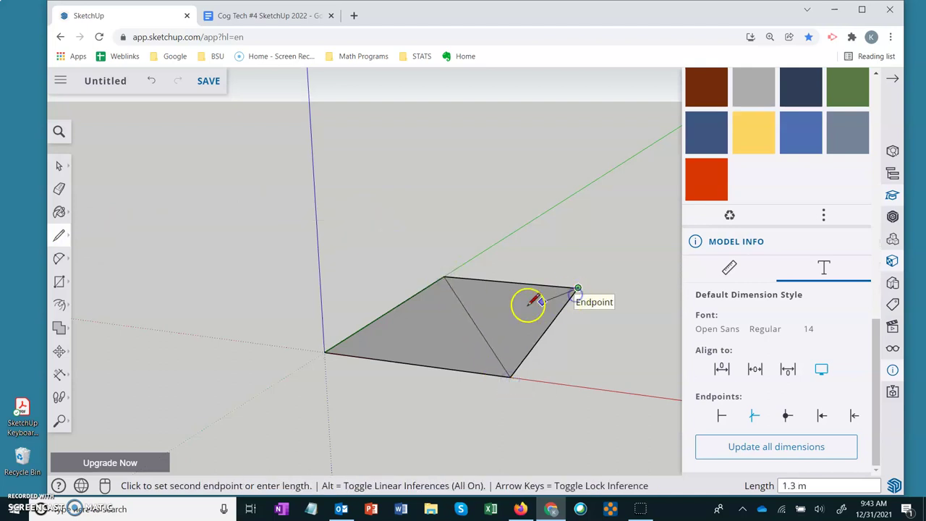
click(328, 350)
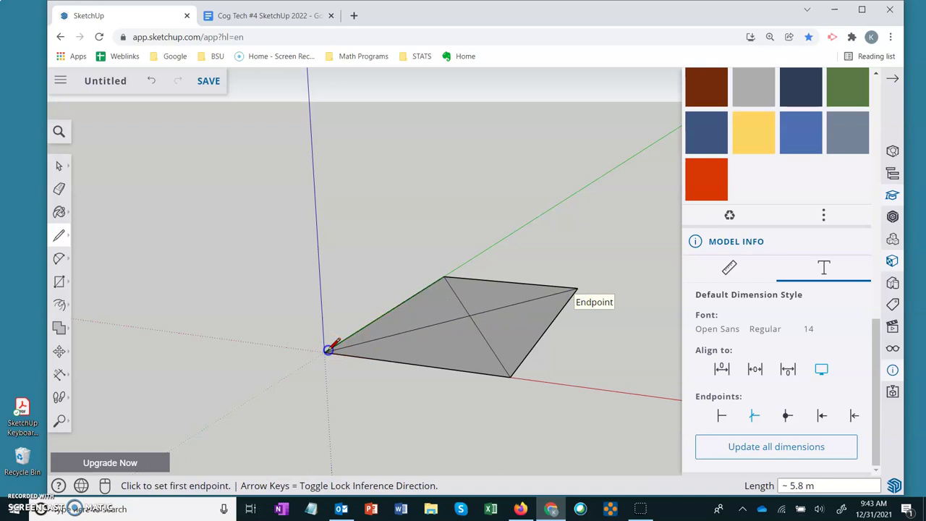
click(60, 350)
Step: Move the diagonals' intersection 4 m up the blue axis to form the pyramid apex
click(92, 324)
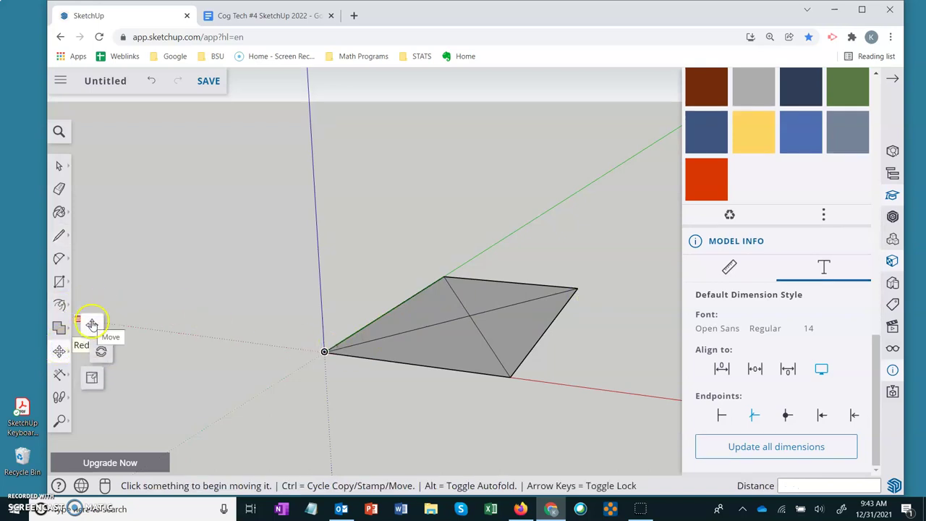
click(465, 314)
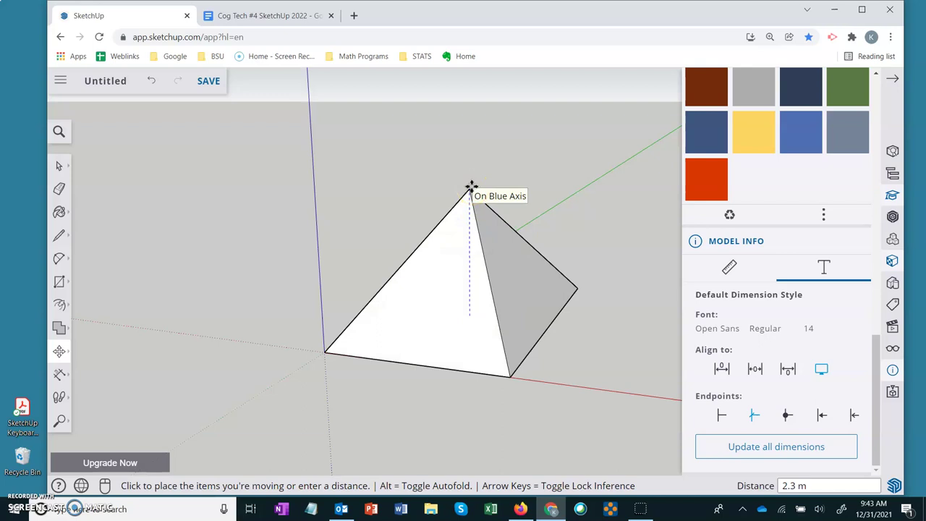
drag(508, 195, 470, 181)
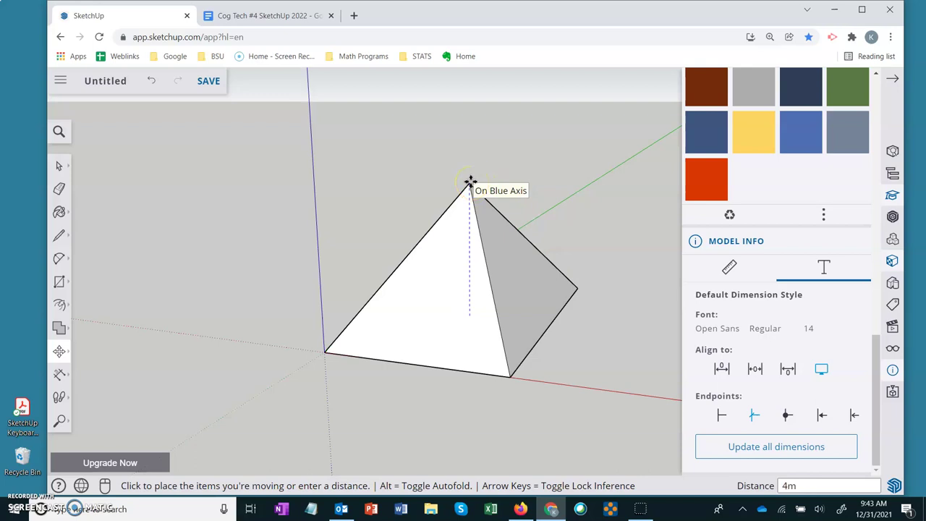
key(Return)
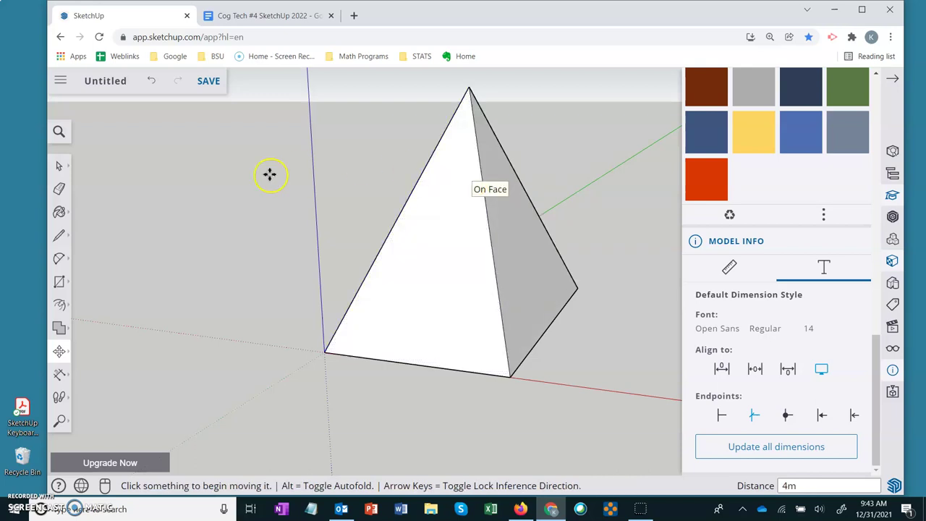
click(61, 167)
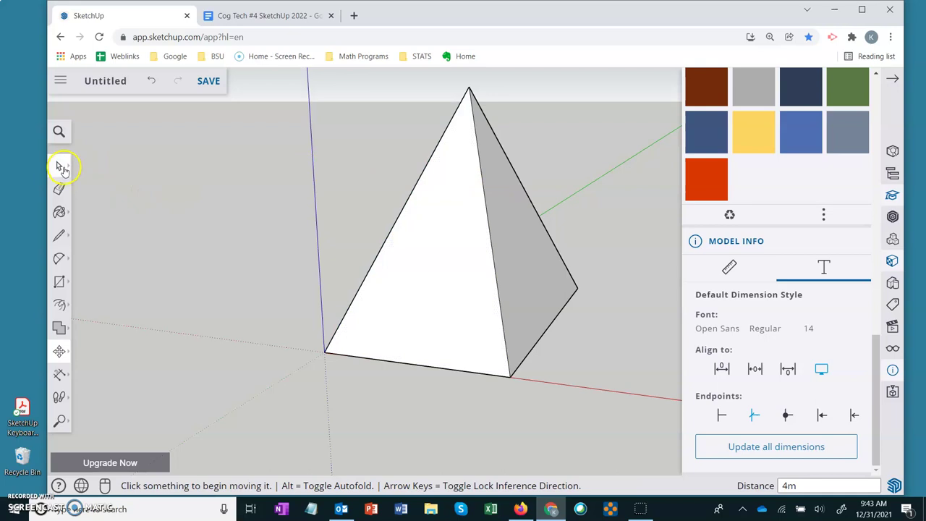
click(59, 375)
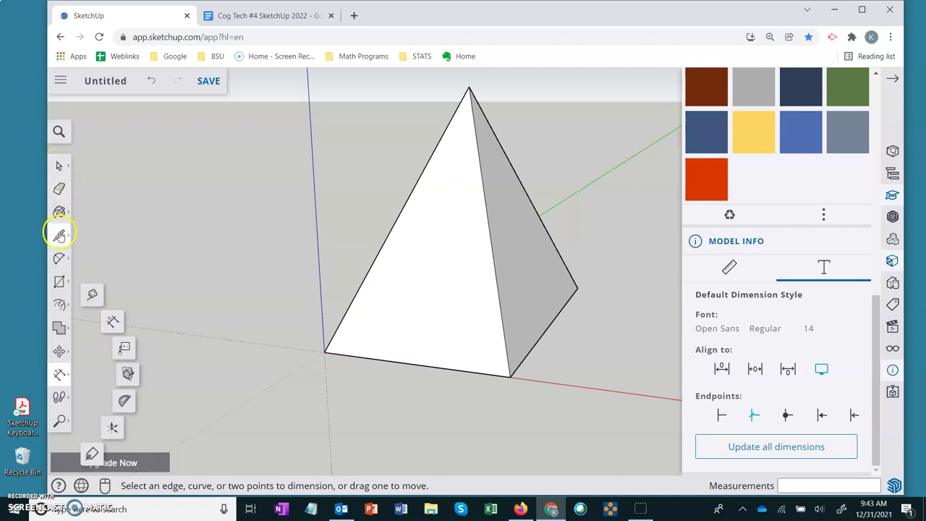
Step: Draw apex-to-midpoint slant lines on two faces, then erase the front corner edge
click(59, 235)
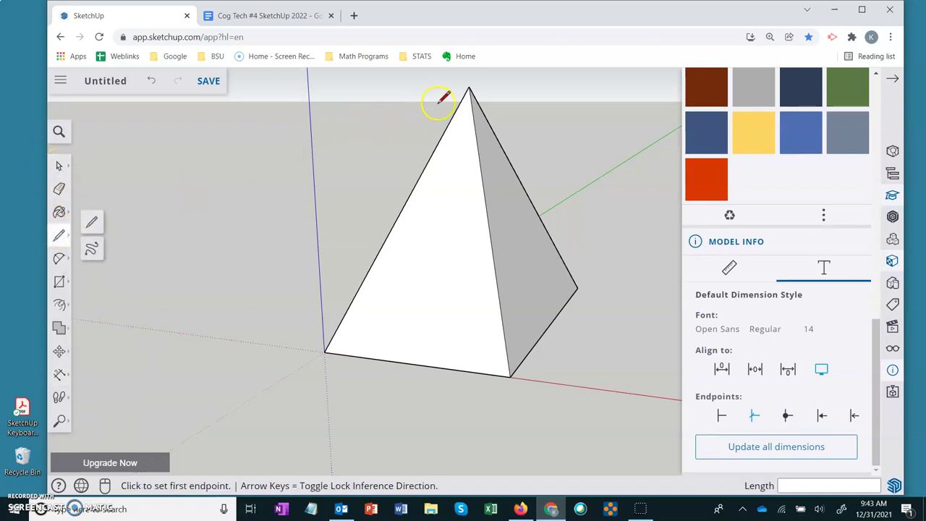
click(469, 85)
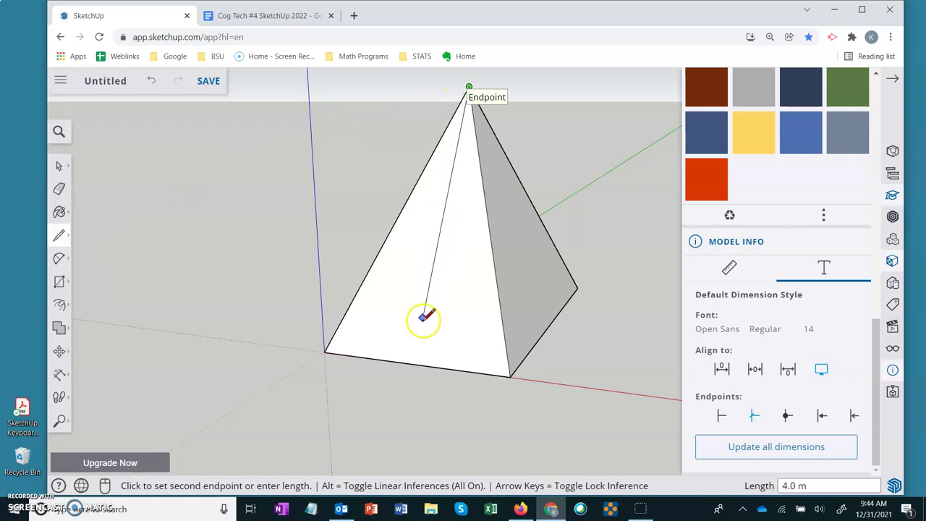
click(410, 362)
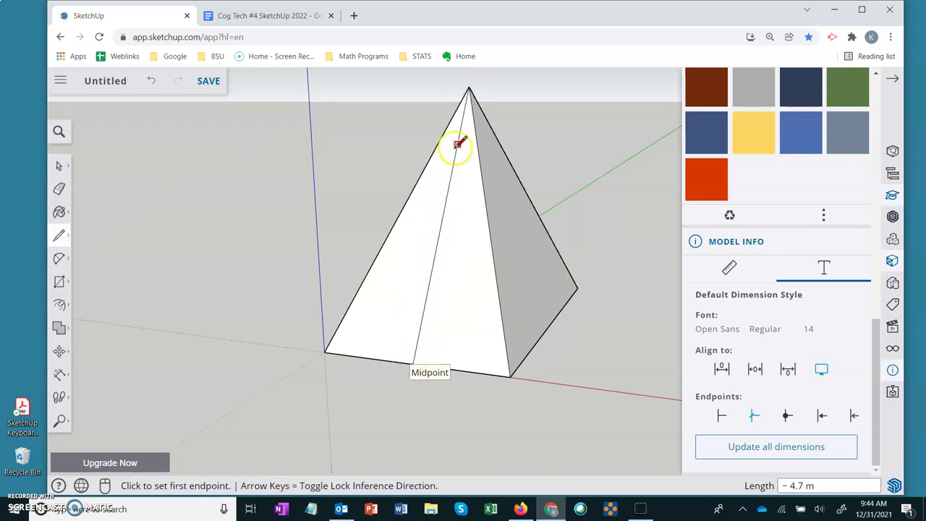
click(469, 86)
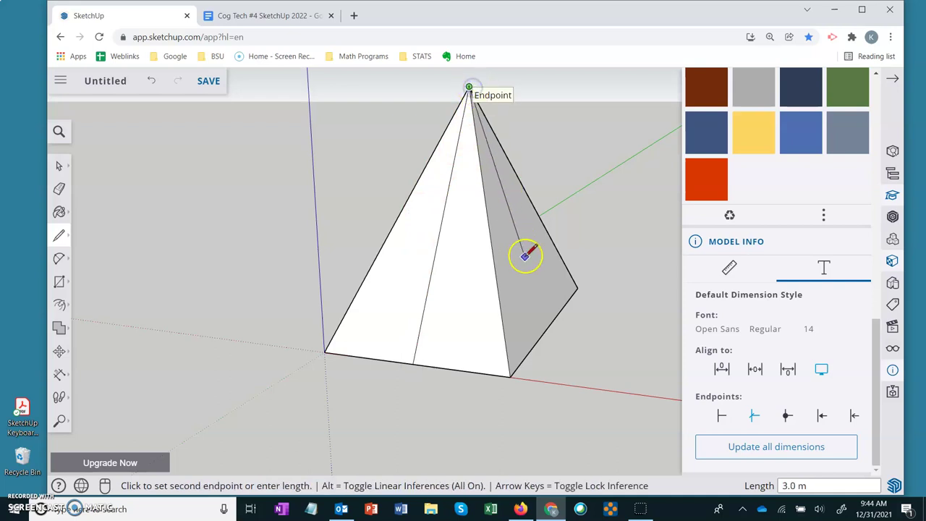
click(552, 323)
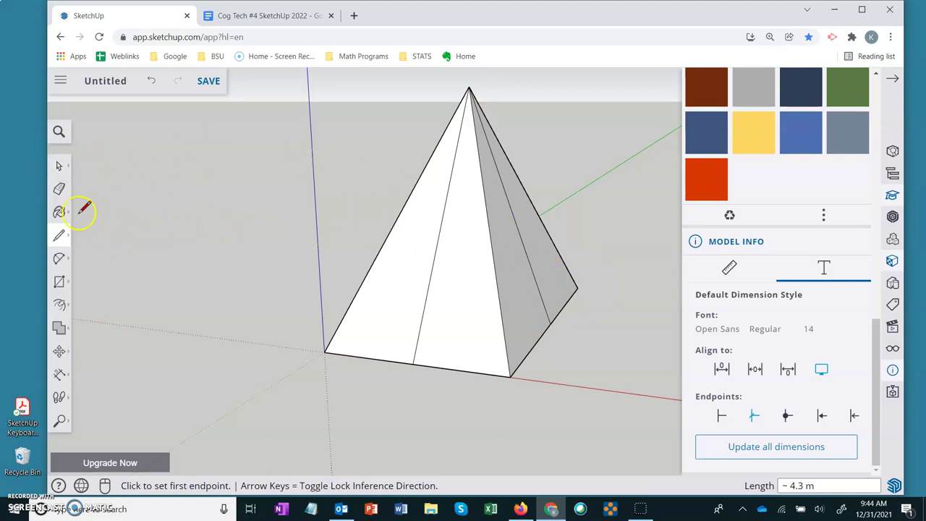
click(59, 191)
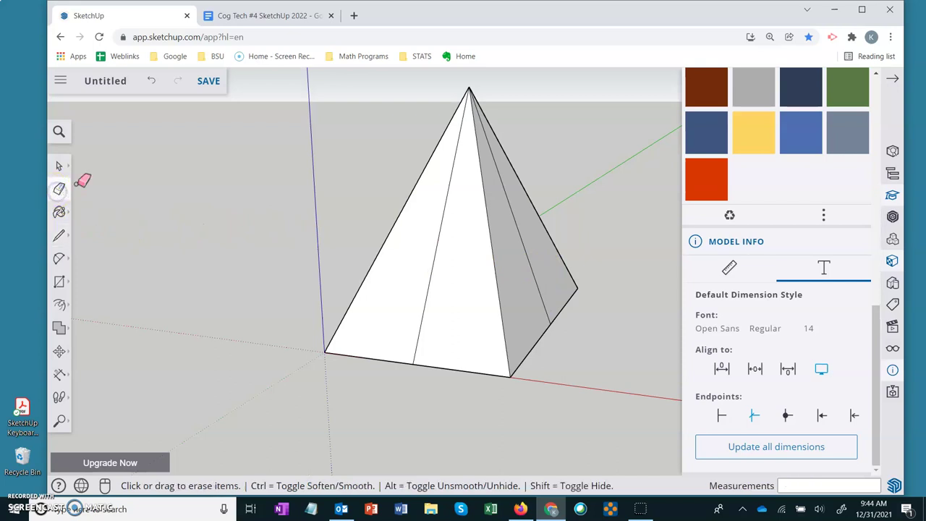
click(497, 285)
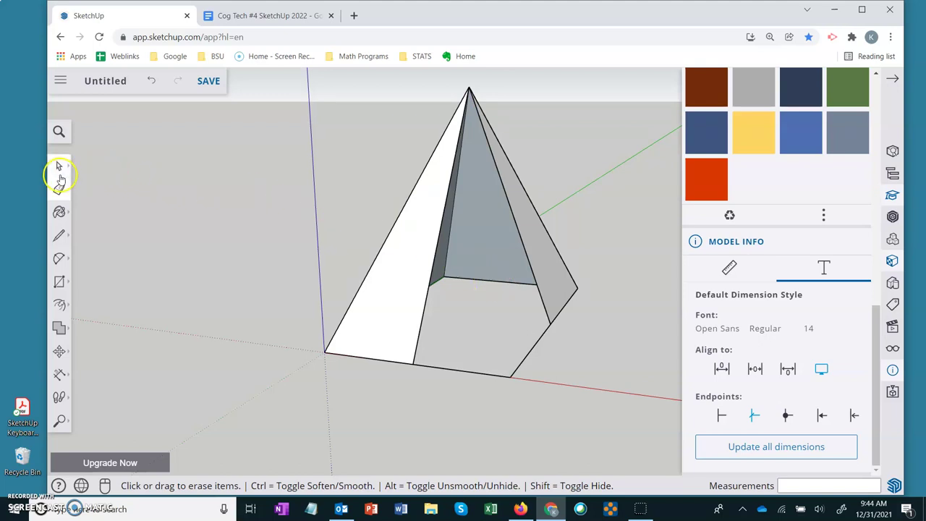
Step: Redraw the interior base edges from the back corner to the front corner and from the right corner to the centre
click(58, 235)
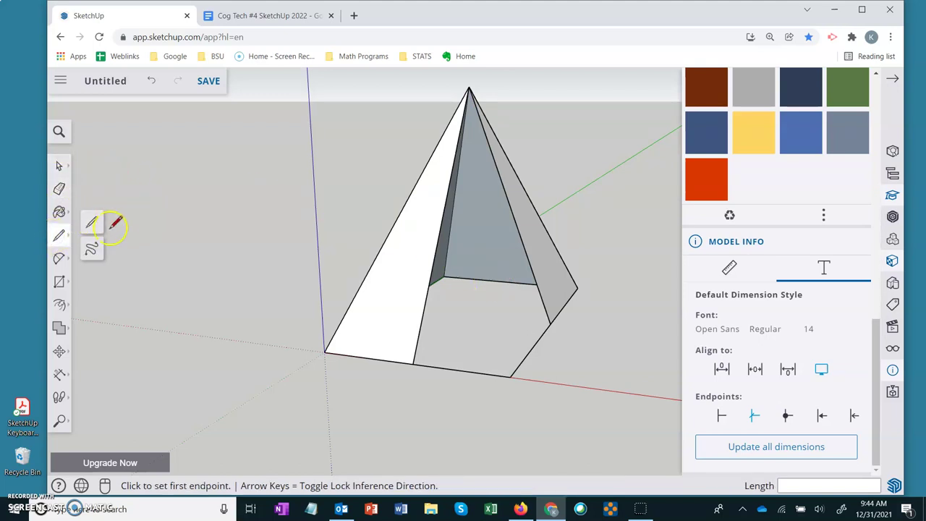
click(444, 276)
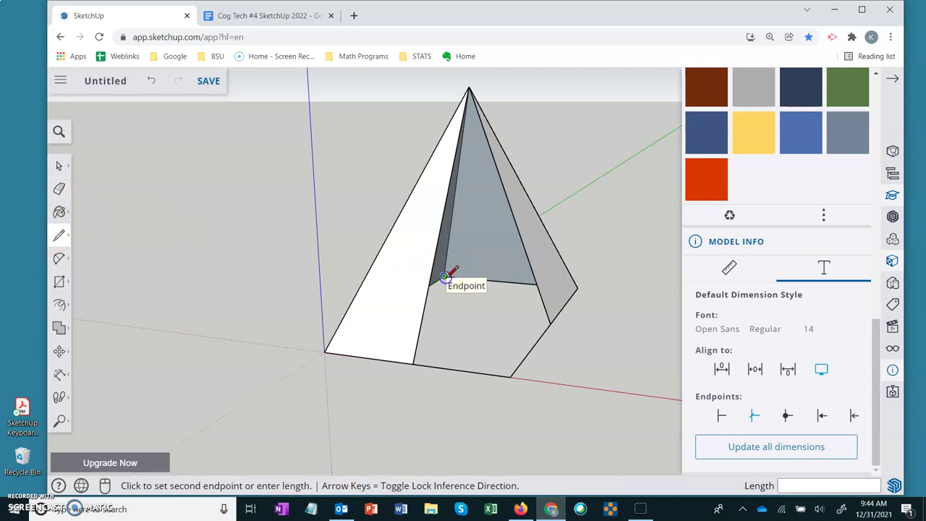
click(510, 375)
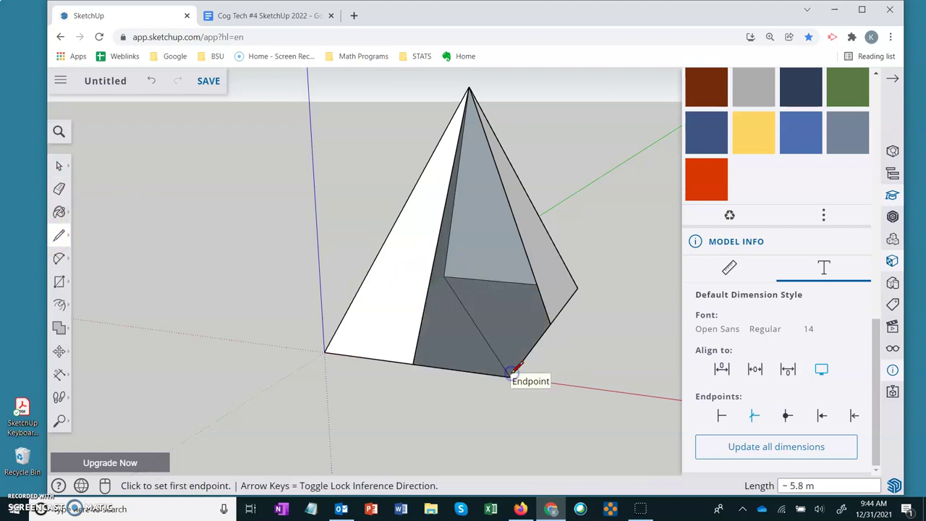
click(549, 324)
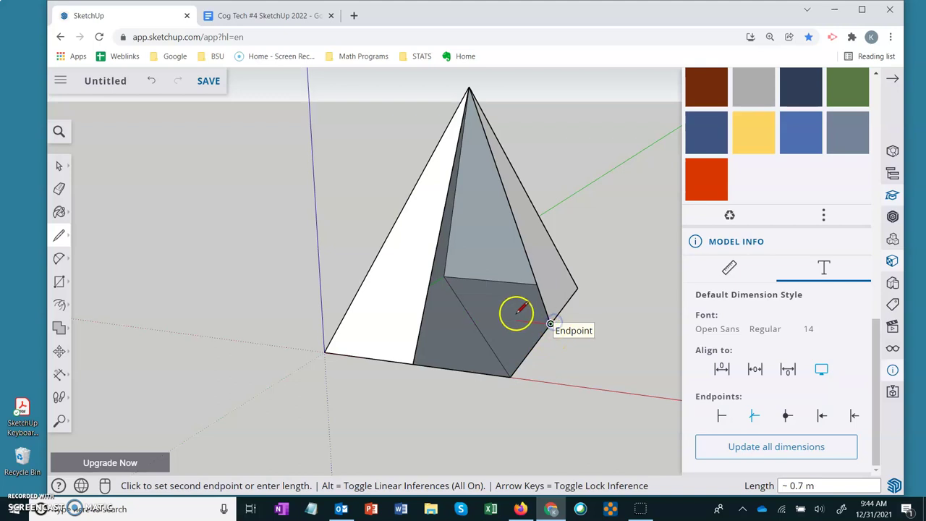
click(472, 316)
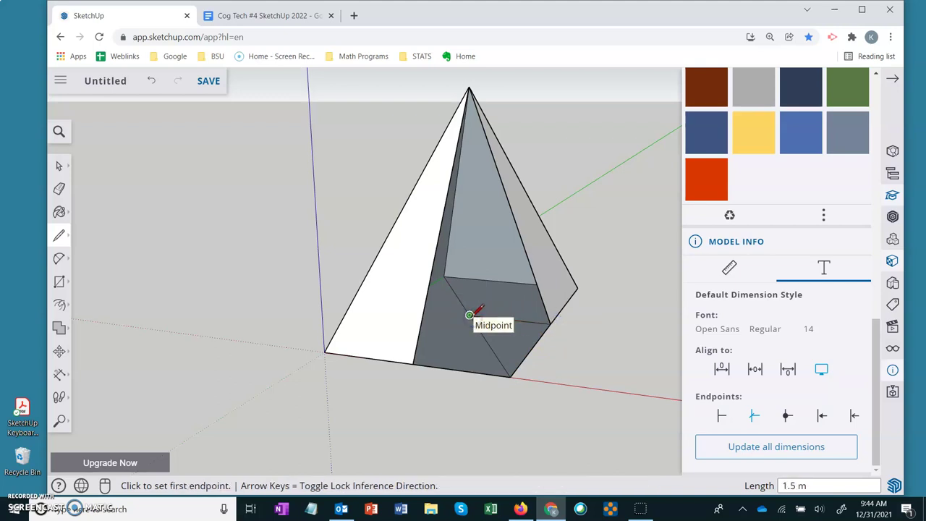
Step: Draw lines from the base centre to the left cut corner and vertically up to the apex
click(469, 316)
click(415, 360)
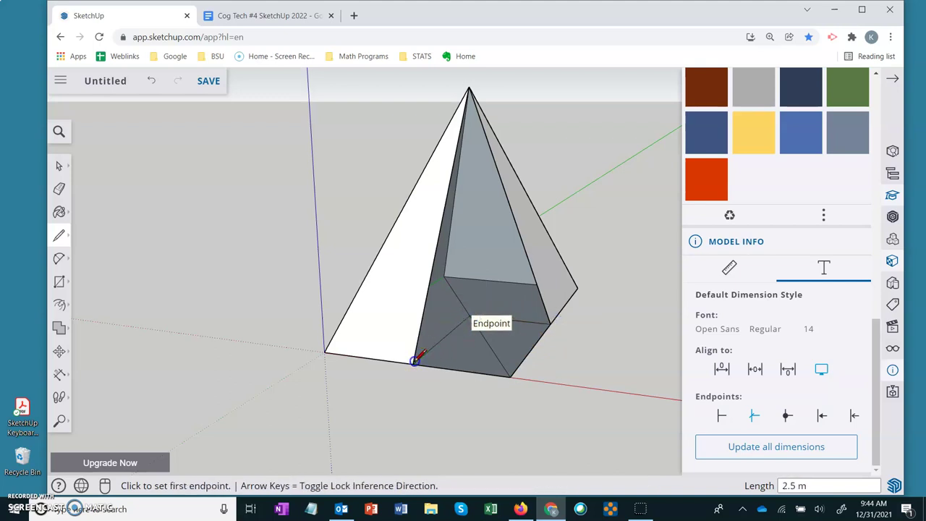
click(469, 316)
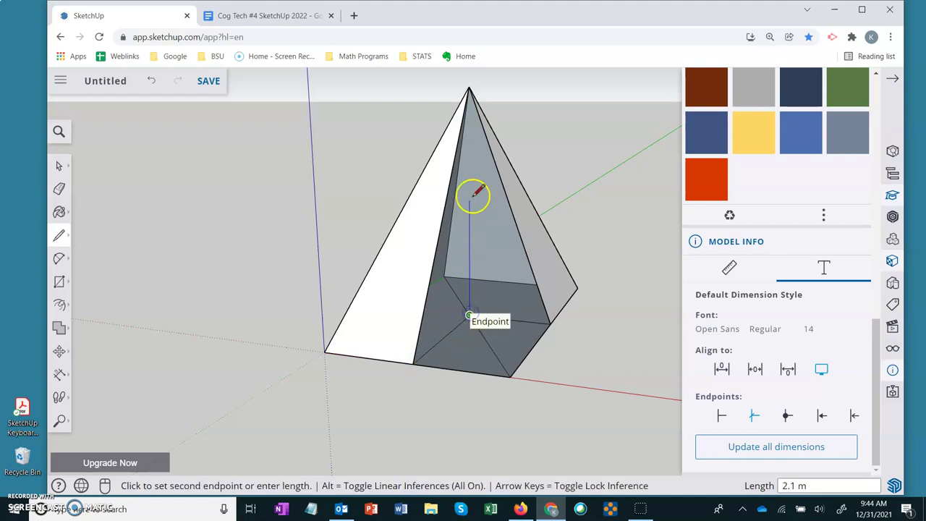
click(469, 88)
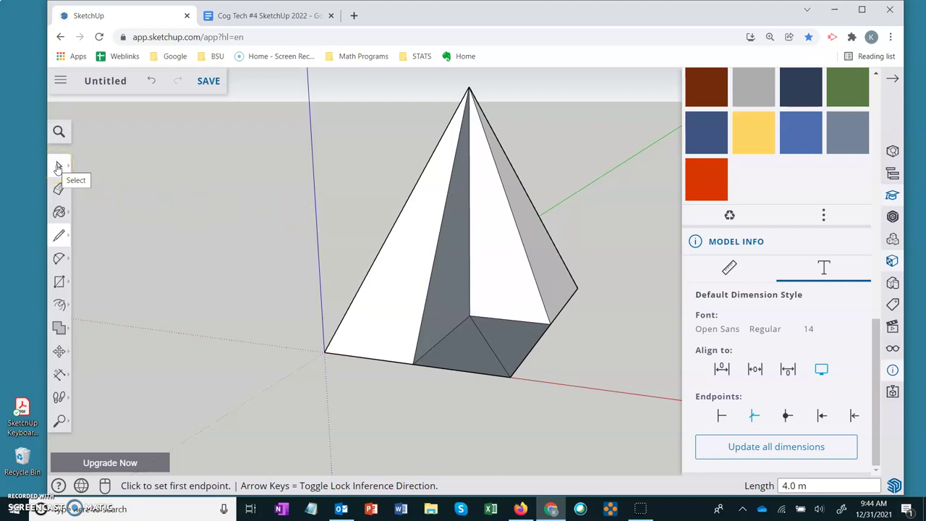
Step: Select the Paint Bucket and scroll the side panel down to the Materials swatches
click(59, 212)
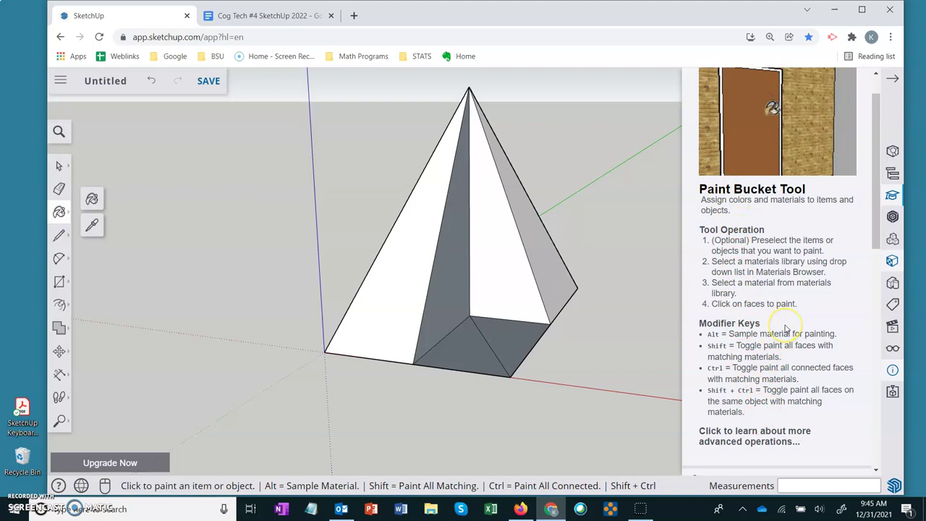
scroll(786, 329, down, 1)
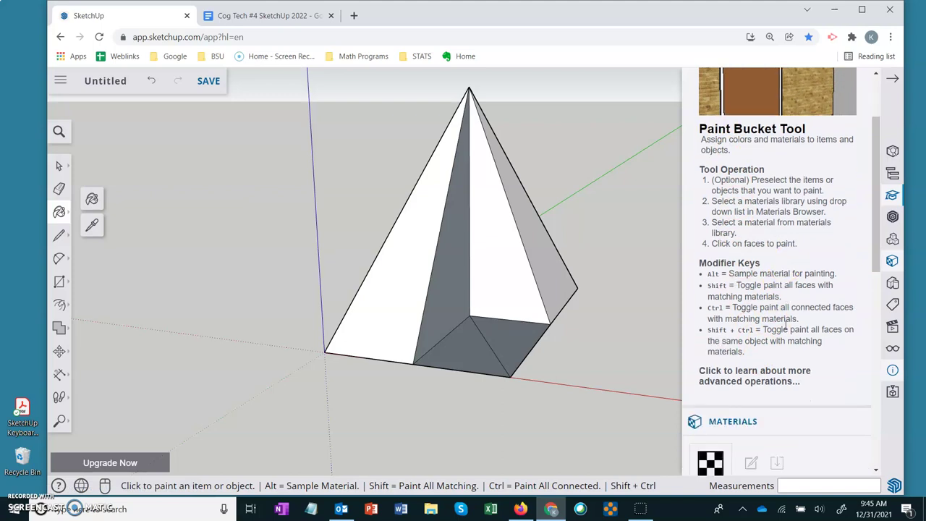
scroll(786, 329, down, 4)
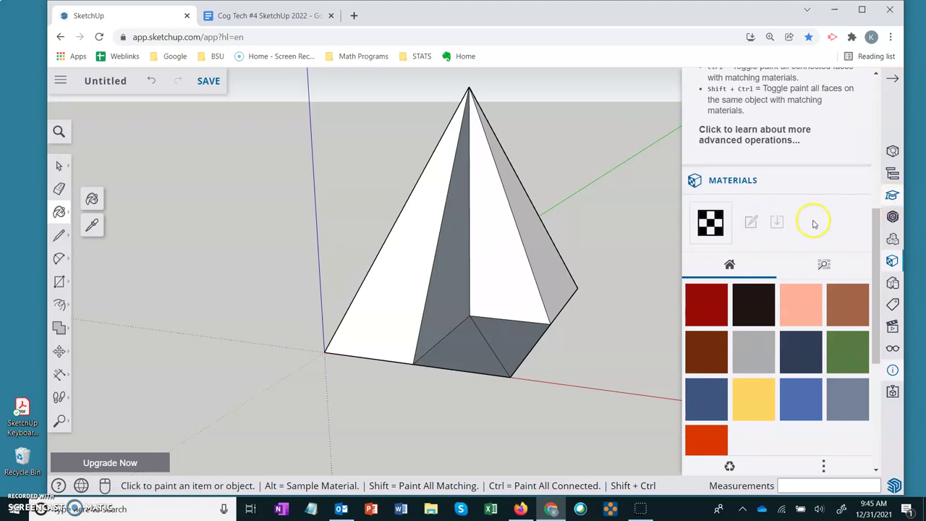
Step: Switch to the Colors materials and paint the left interior triangle dark red-orange
click(824, 264)
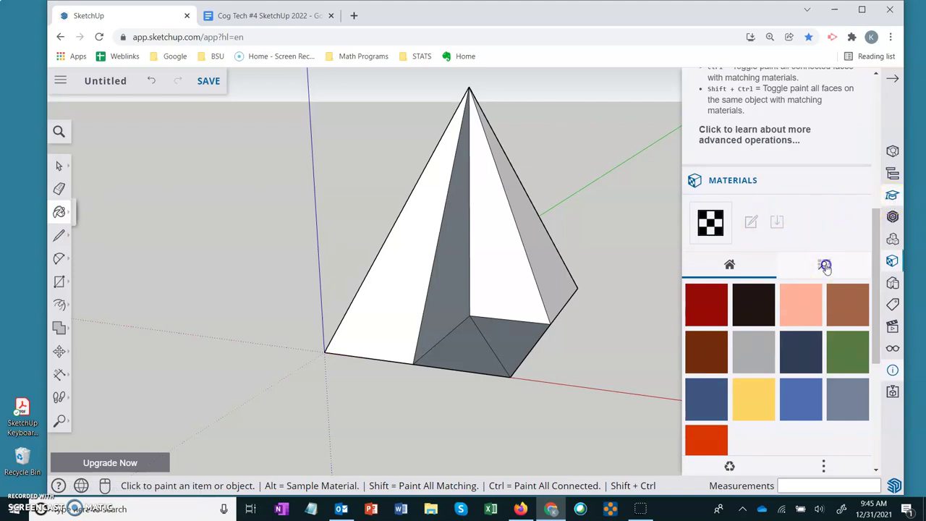
scroll(785, 306, down, 3)
click(732, 265)
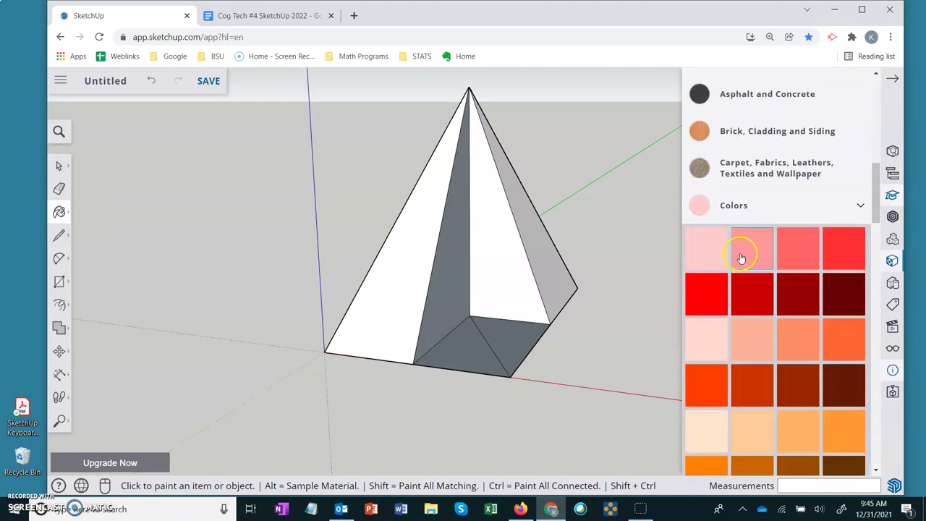
scroll(743, 261, down, 1)
scroll(742, 268, down, 1)
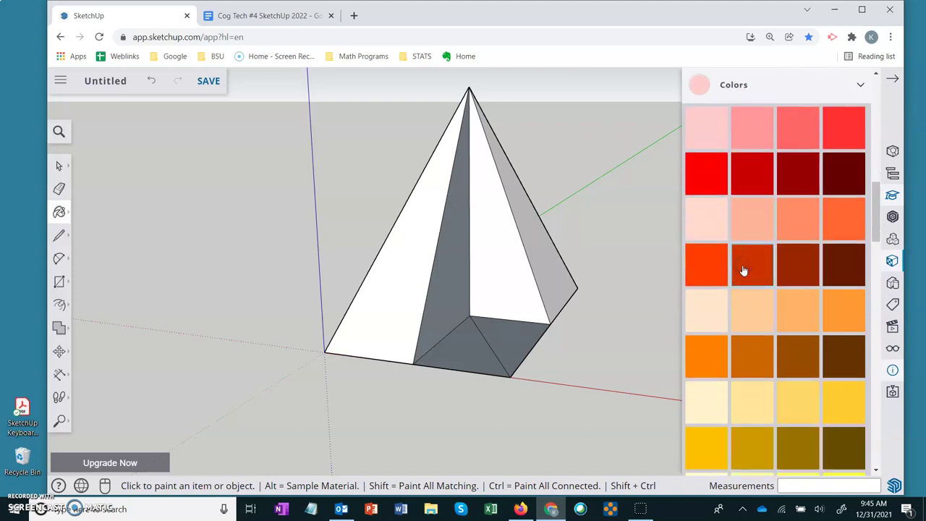
click(450, 278)
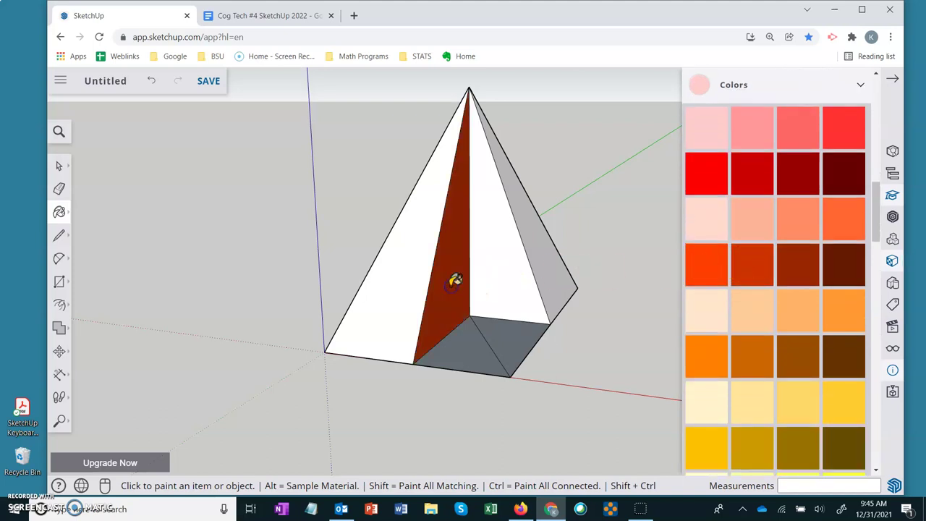
Step: Paint the front-right inner triangle a pale green
scroll(737, 293, down, 2)
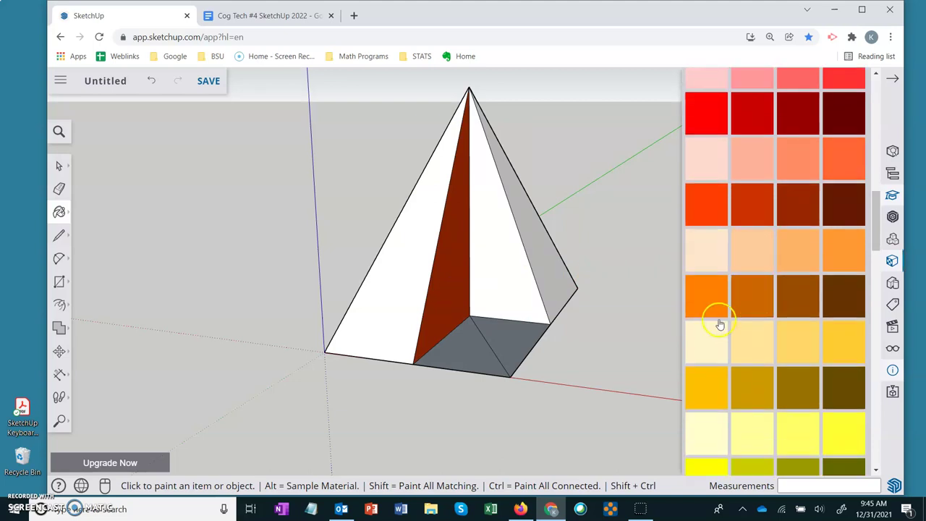
scroll(748, 329, down, 2)
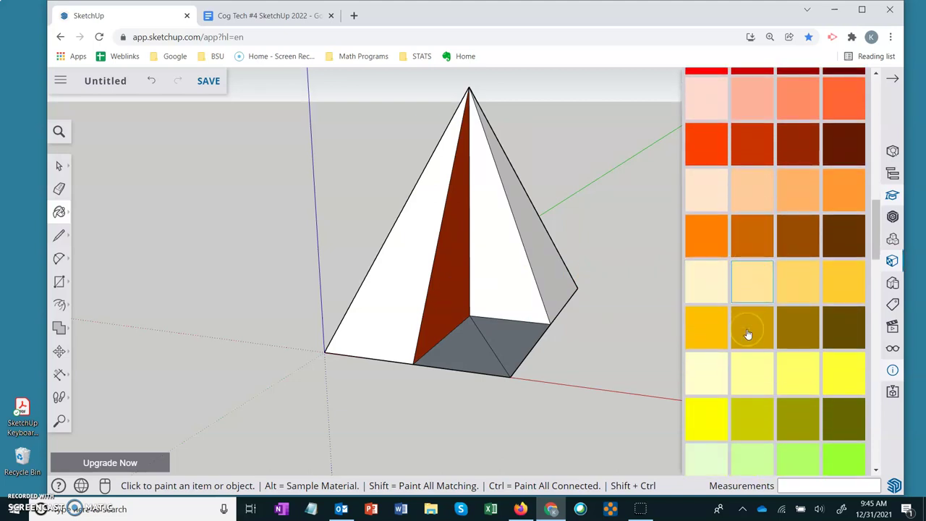
scroll(747, 333, down, 3)
click(751, 341)
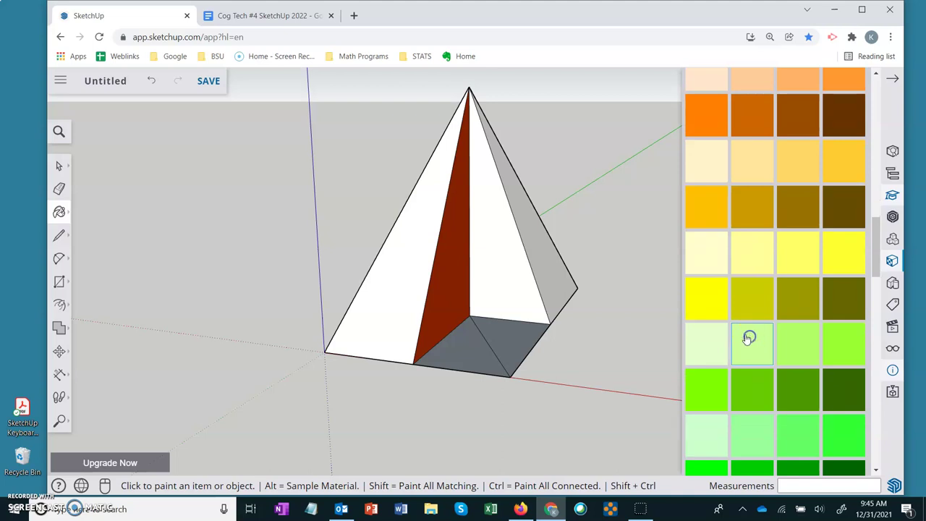
click(507, 271)
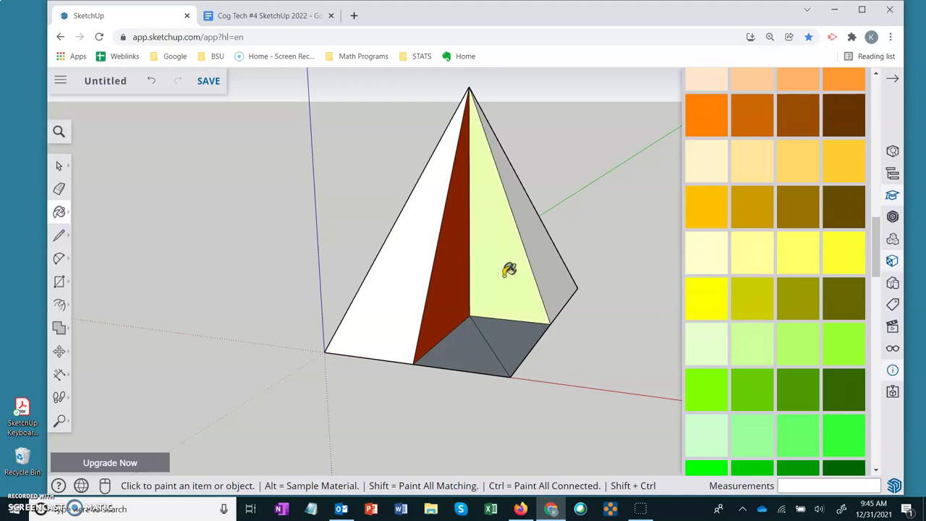
Step: Repaint the red inner triangle a darker green
scroll(714, 131, up, 1)
click(714, 131)
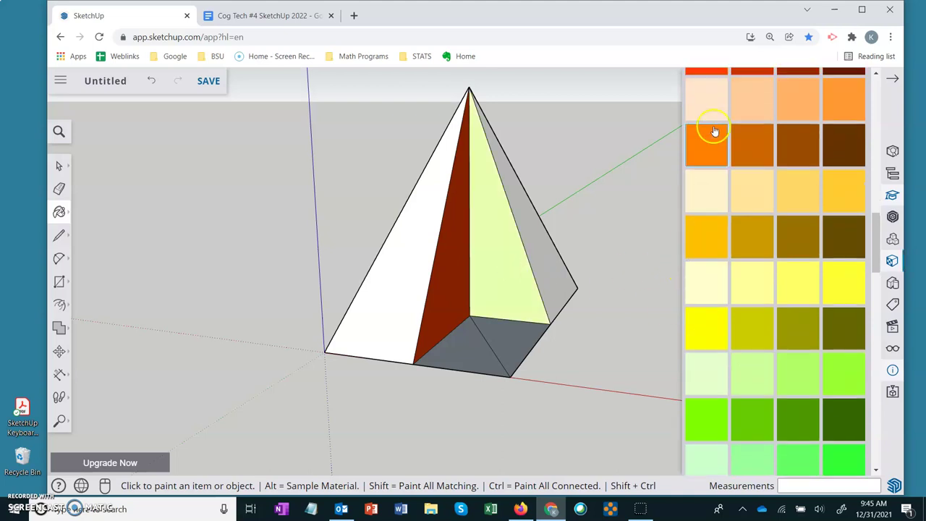
scroll(714, 131, up, 1)
click(467, 264)
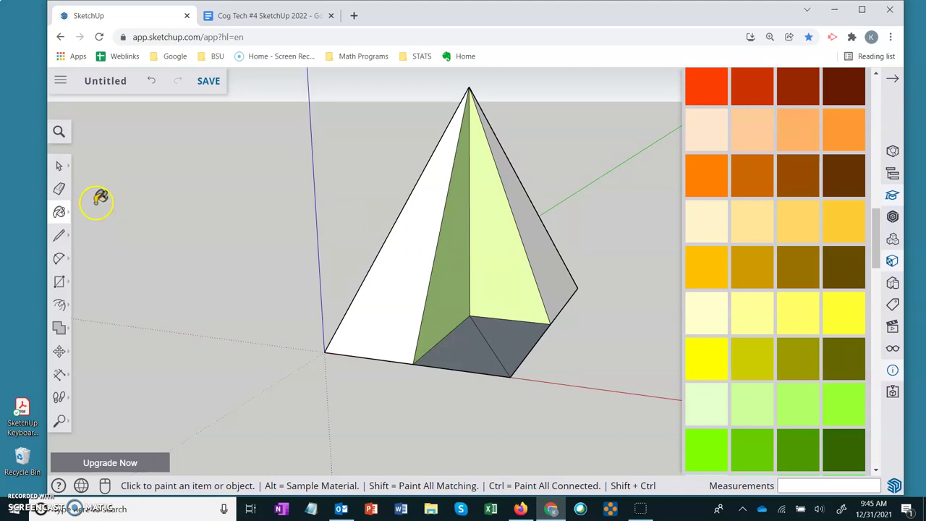
Step: Dimension the 2.5 m base edge, the 1.5 m front edge and the 4.0 m vertical centre edge outside the pyramid
click(59, 374)
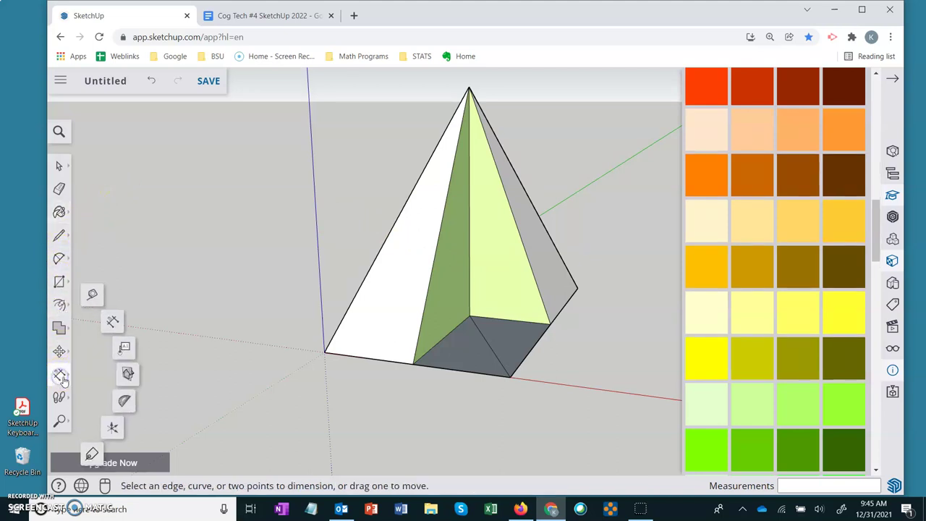
click(109, 322)
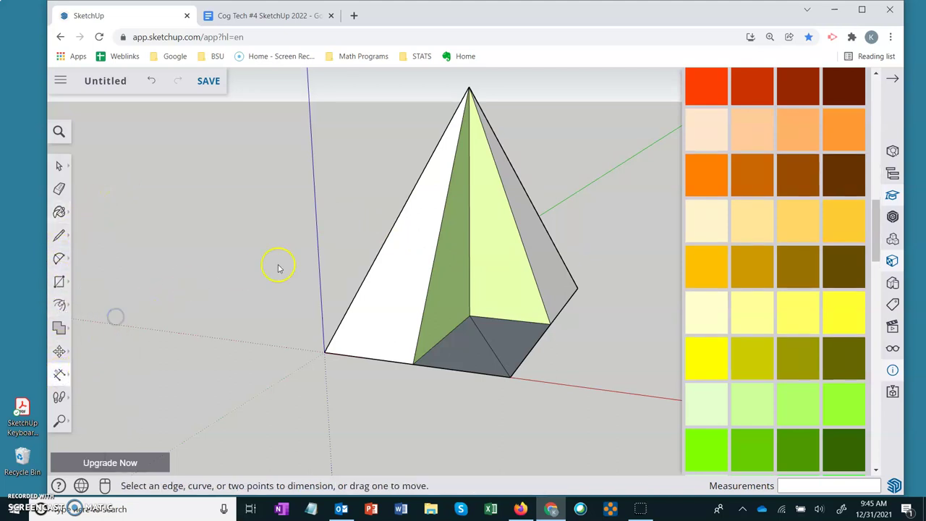
click(469, 315)
click(412, 364)
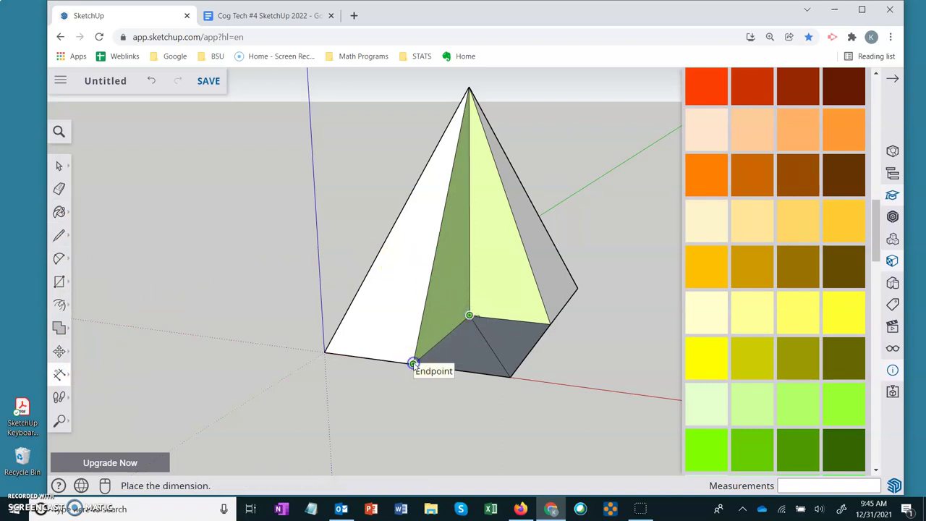
click(558, 385)
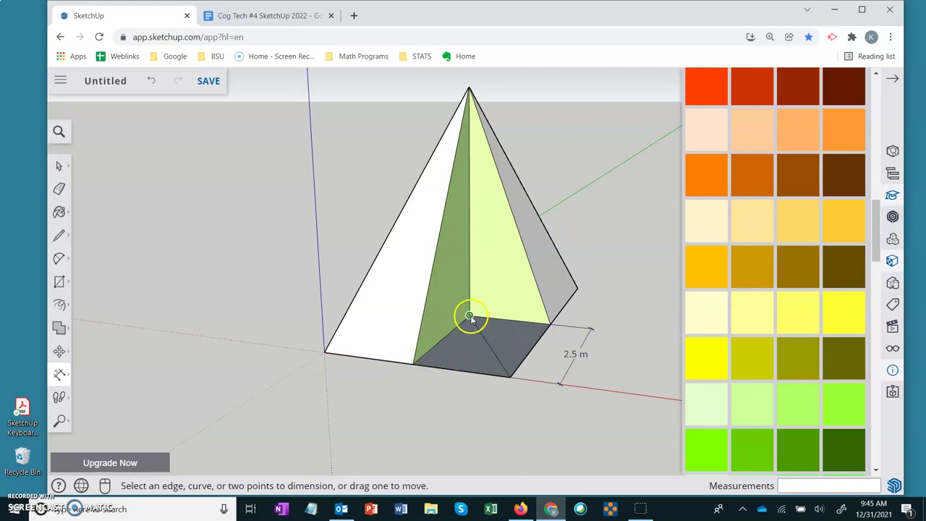
drag(413, 363, 510, 378)
click(489, 416)
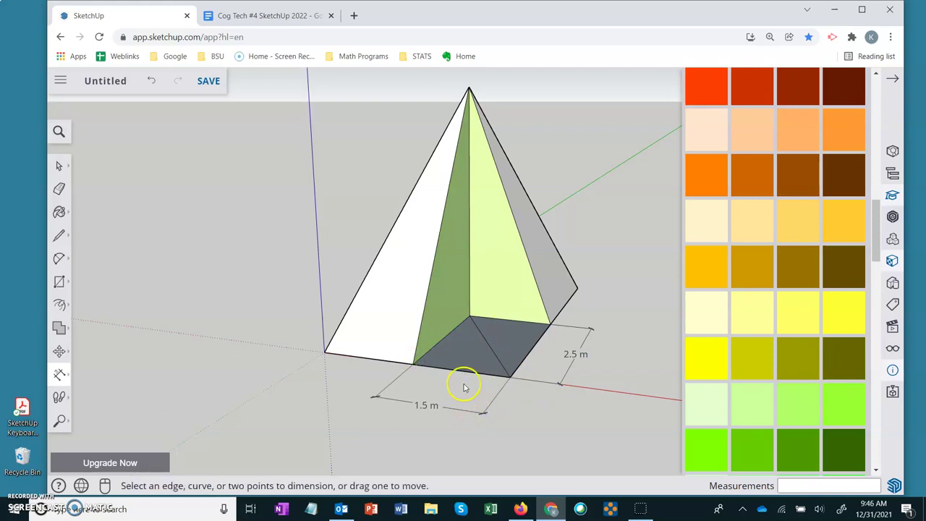
click(470, 288)
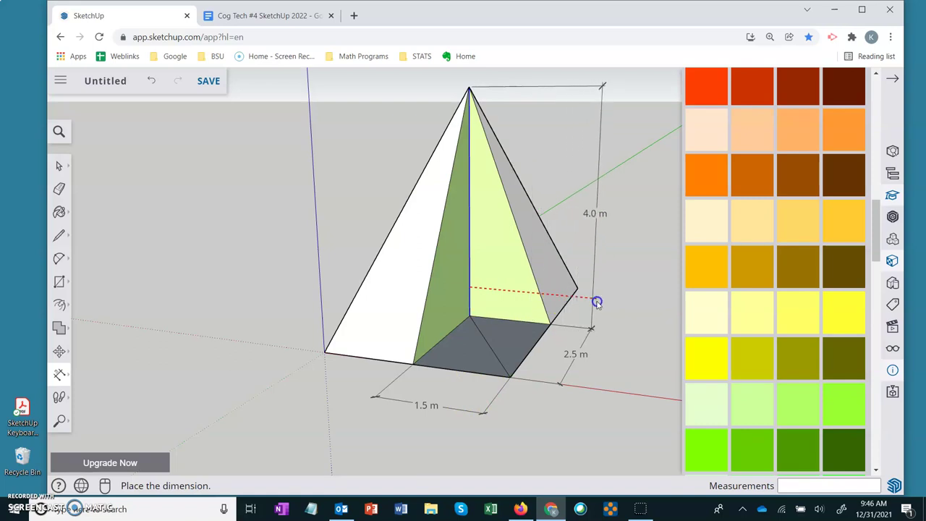
click(599, 302)
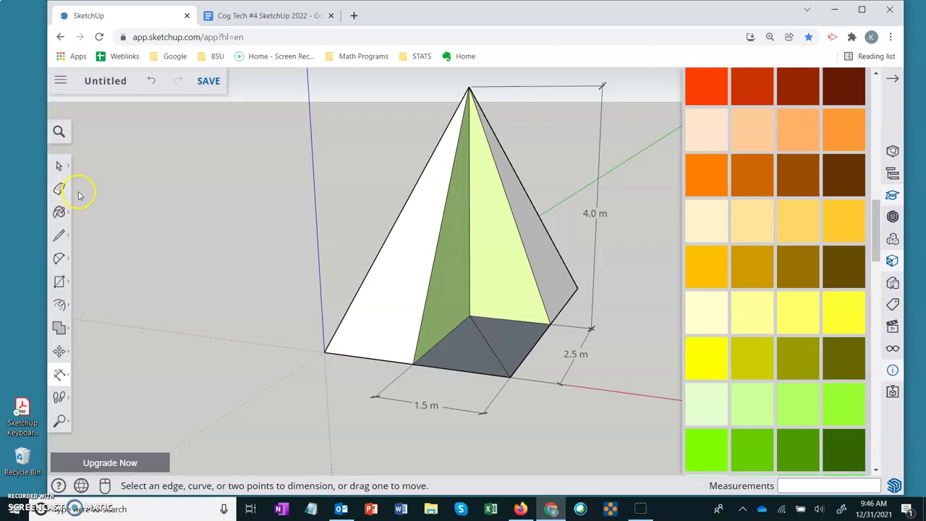
click(59, 165)
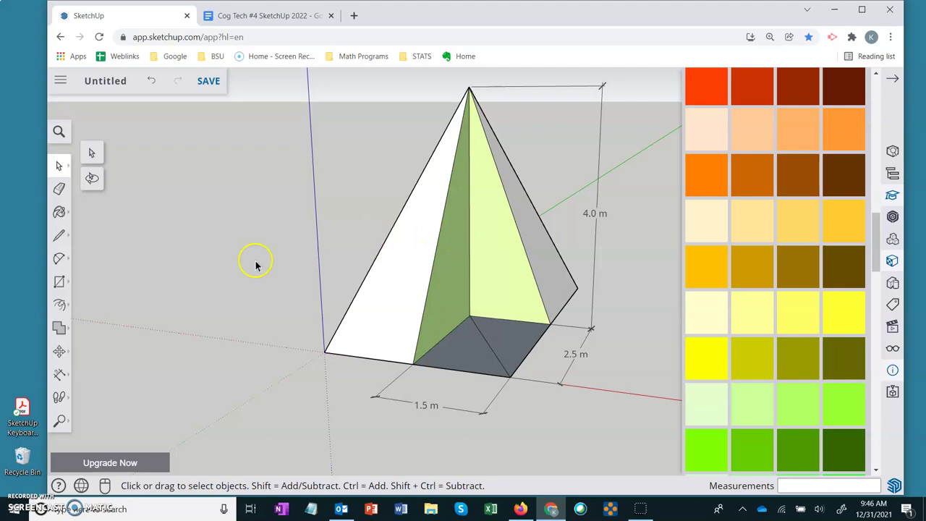
Step: With the Text tool, add a ~4.7 m leader label to the green triangle's edge
click(59, 374)
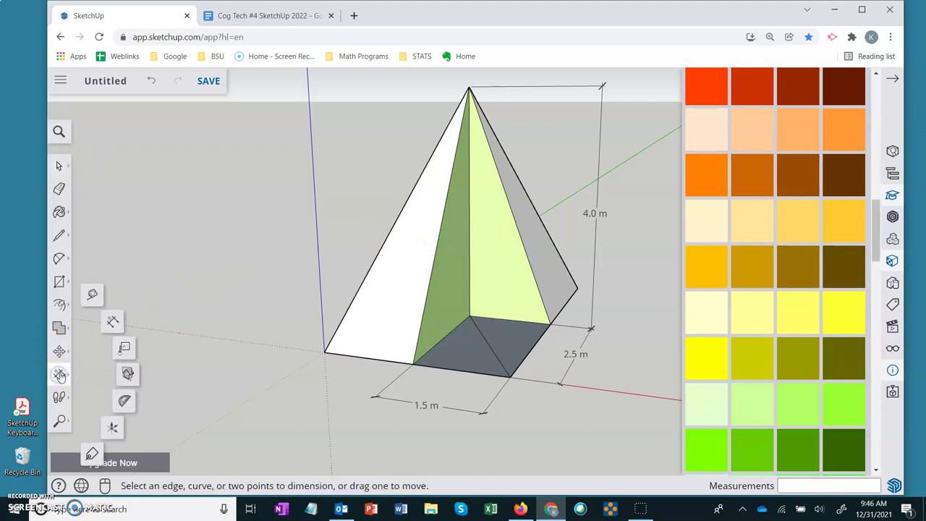
click(125, 349)
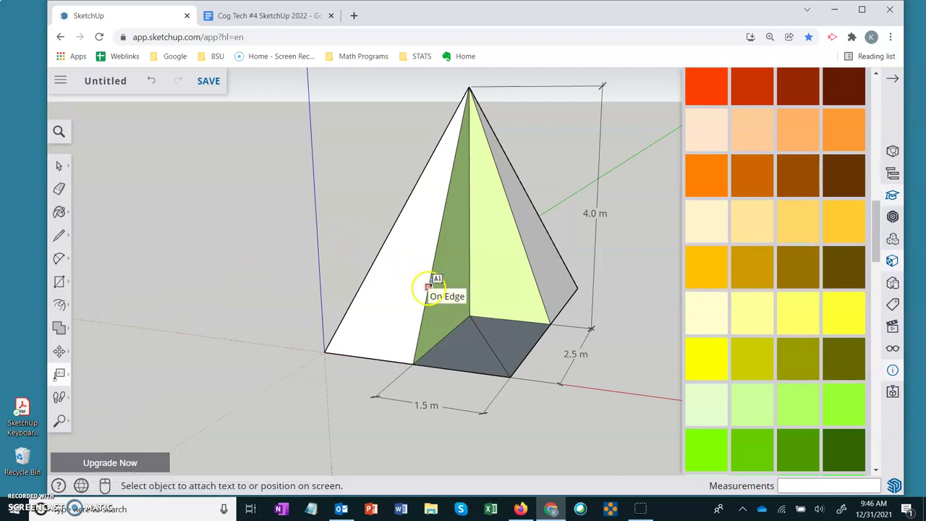
click(429, 288)
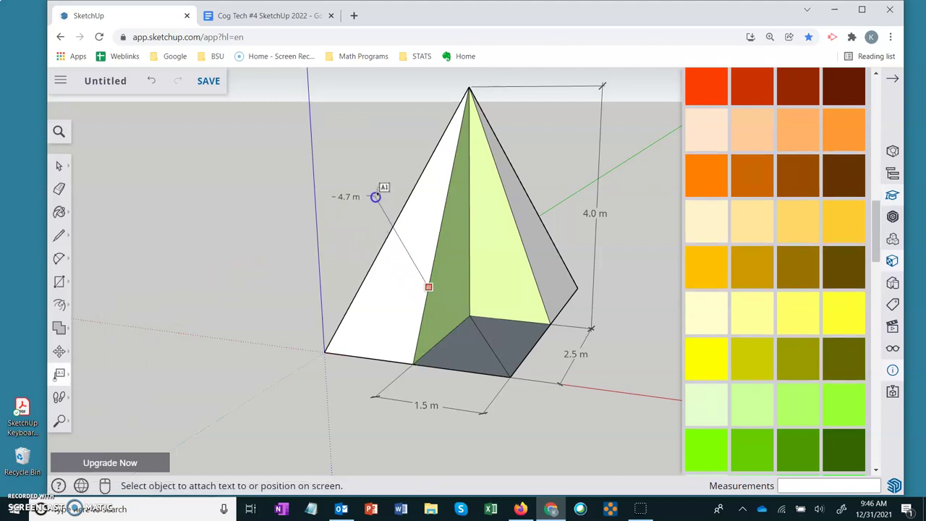
click(375, 197)
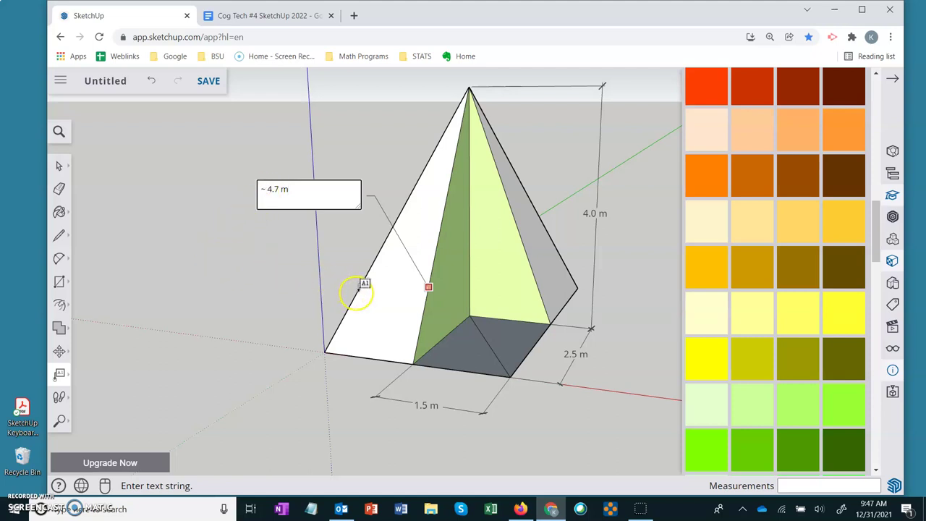
click(364, 284)
Step: Add a ~4.9 m leader label to the pyramid's left slanted edge
click(360, 286)
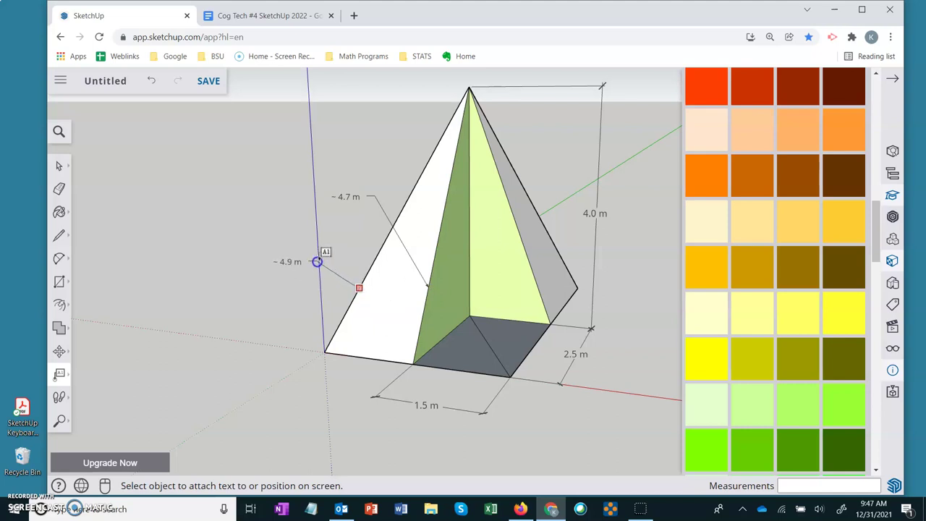
click(318, 263)
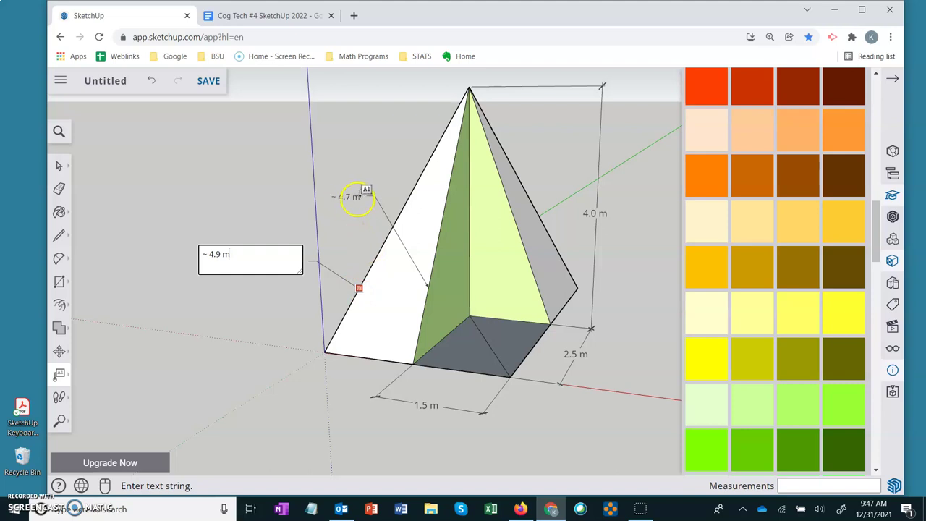
click(526, 245)
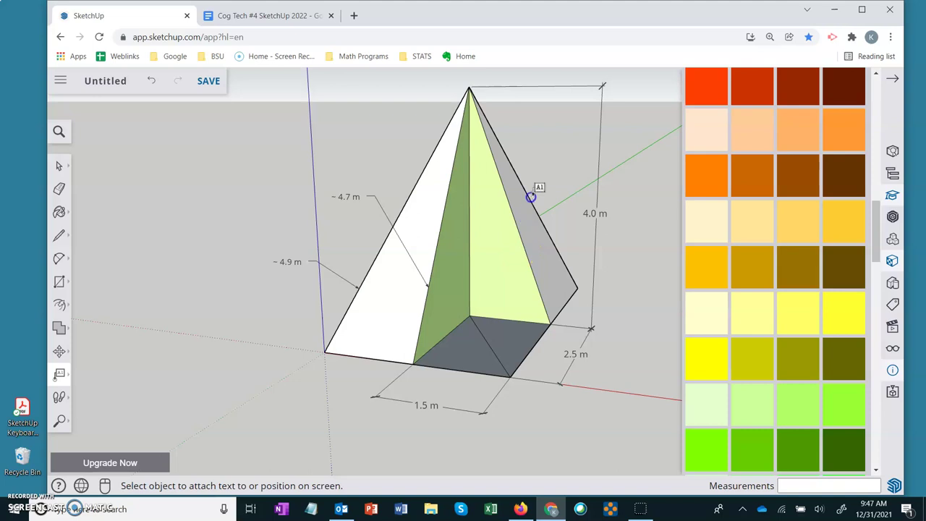
click(511, 207)
Step: Place the ~4.3 m leader label up and to the right of the pale-green face's slanted line
click(534, 168)
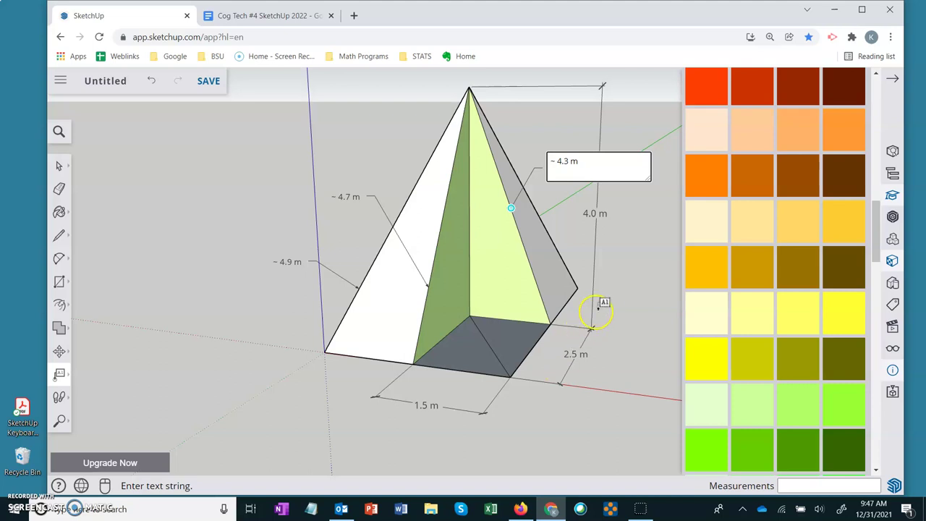
scroll(583, 180, up, 1)
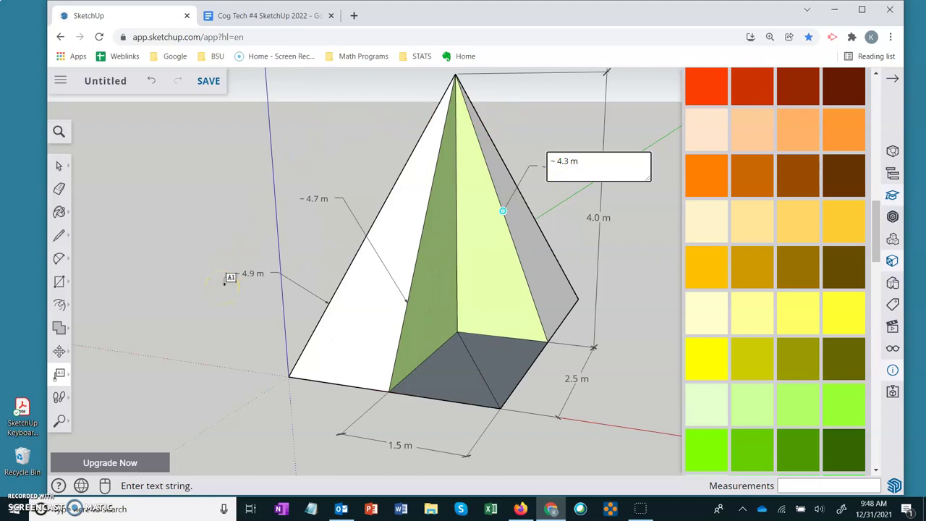
click(224, 287)
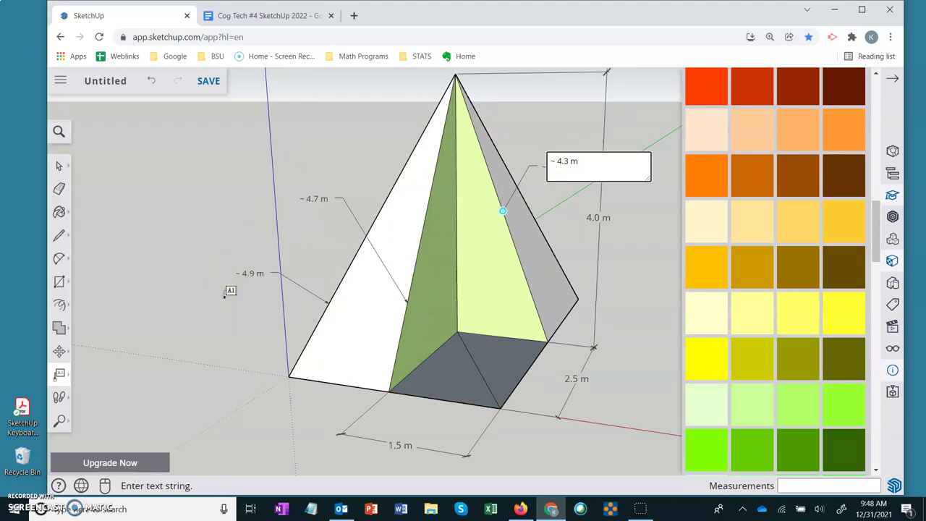